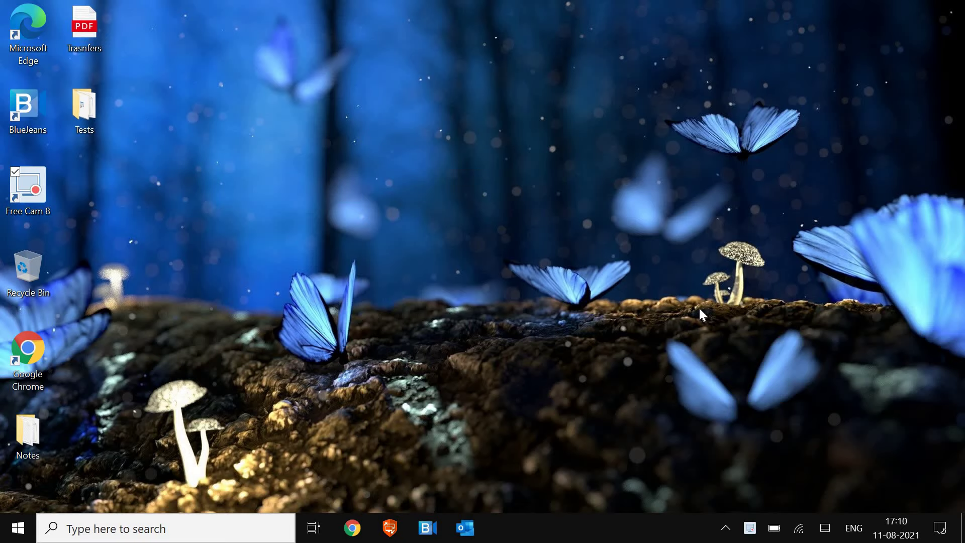
# Step: Search for wsreset and run it as administrator to reset the Store cache
pyautogui.click(197, 528)
pyautogui.write('wsr')
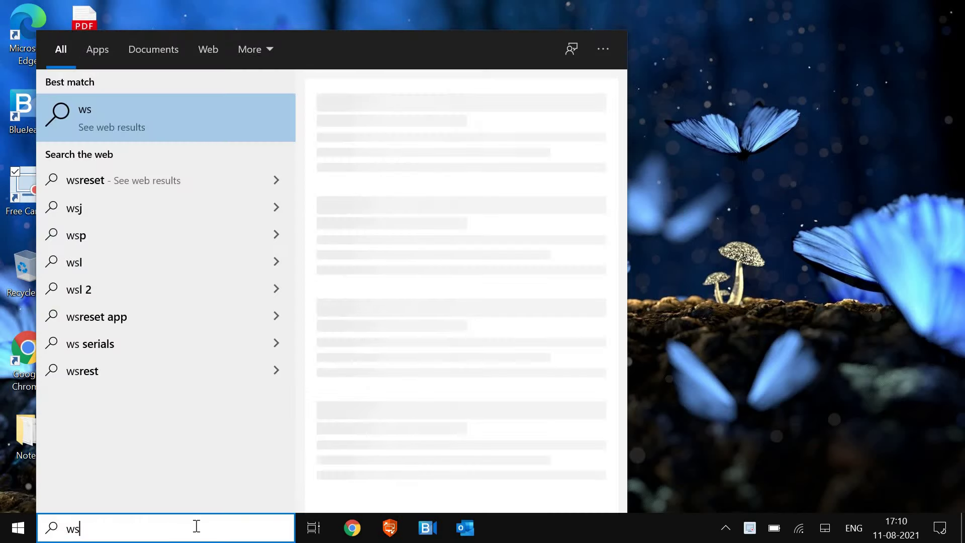
pyautogui.write('eset')
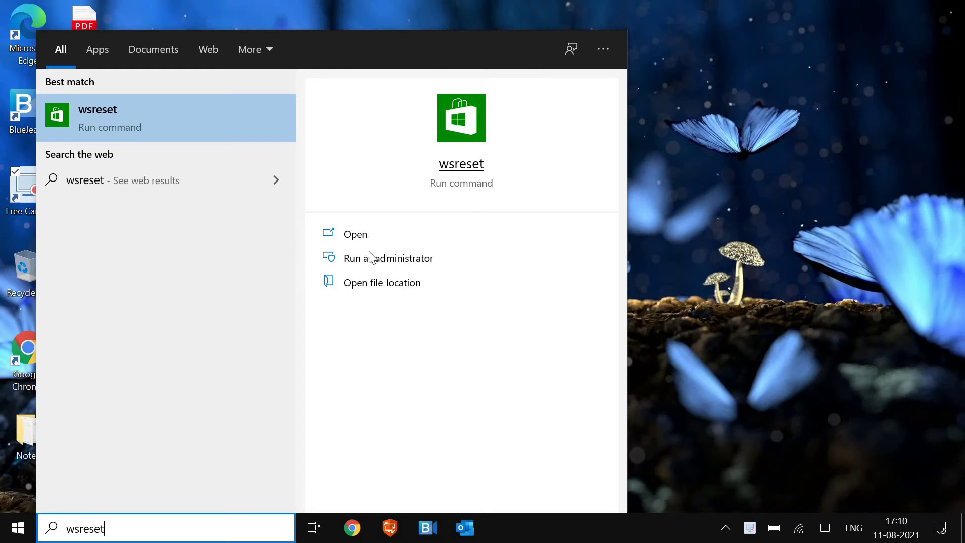
pyautogui.click(370, 258)
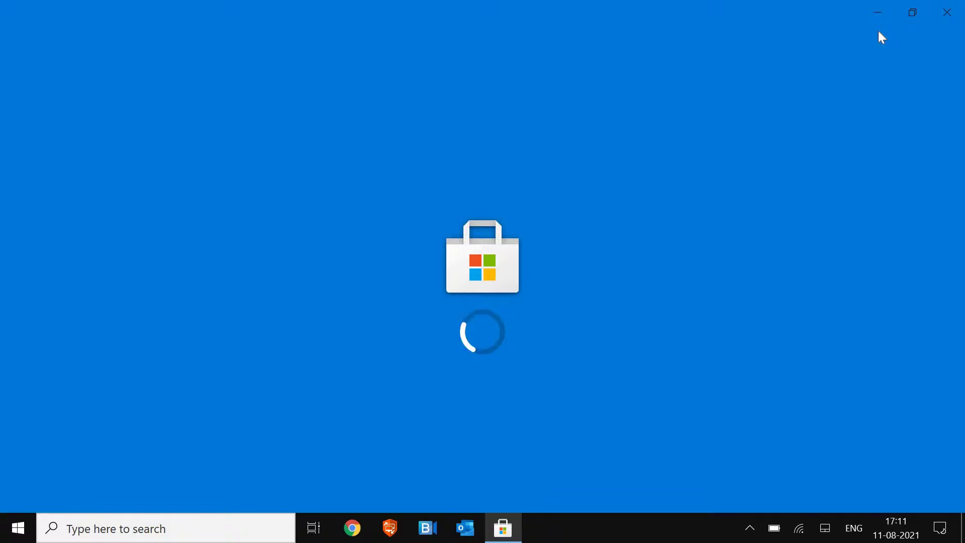
# Step: Close Microsoft Store and launch services.msc from the Run dialog
pyautogui.press('super+r')
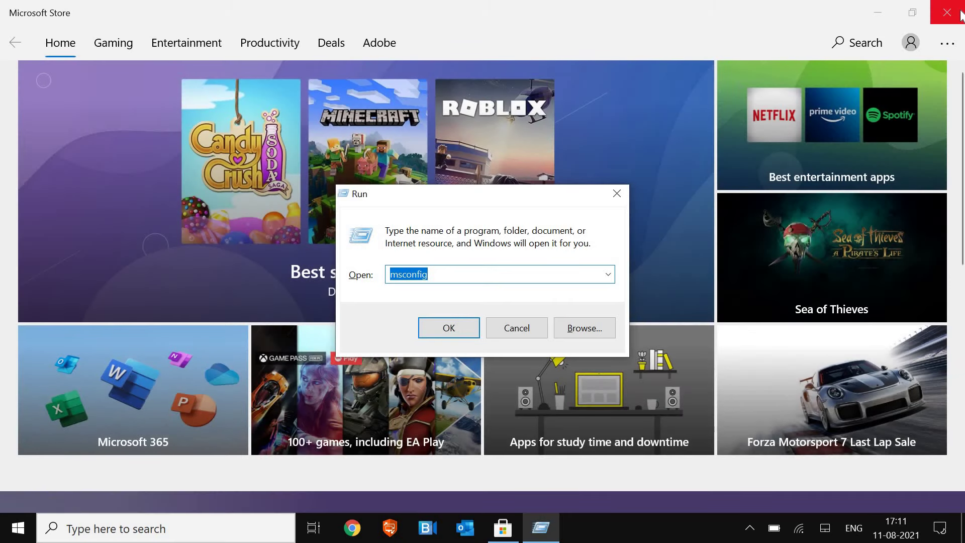
pyautogui.click(960, 14)
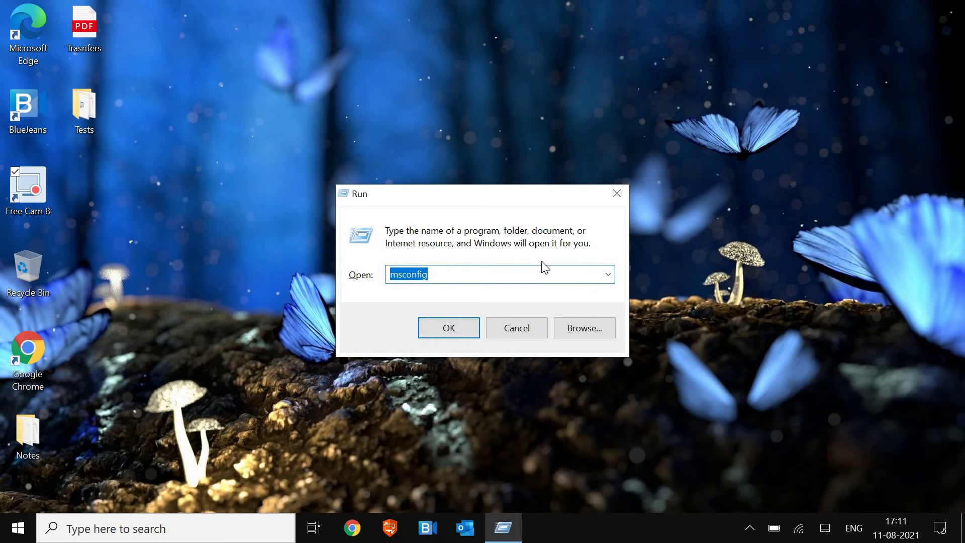
pyautogui.write('s')
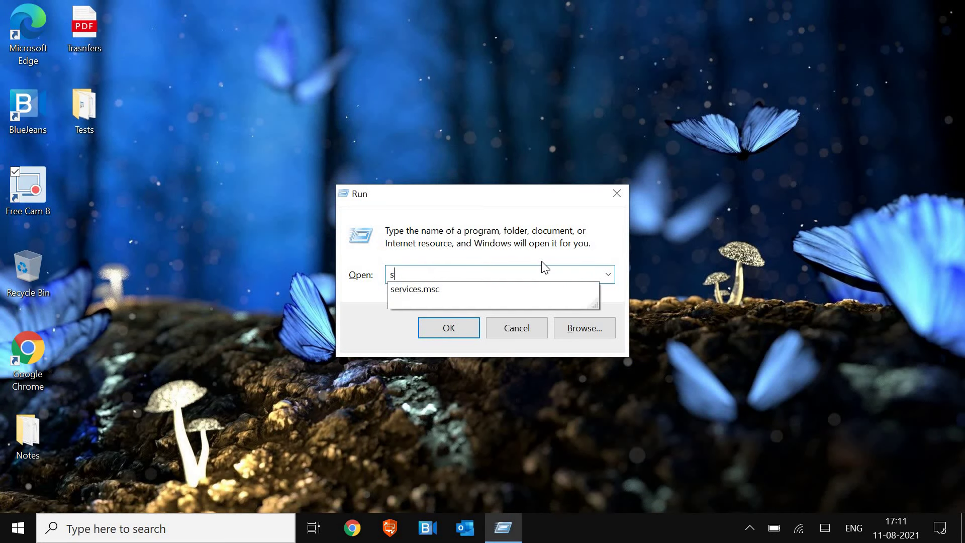
pyautogui.click(486, 290)
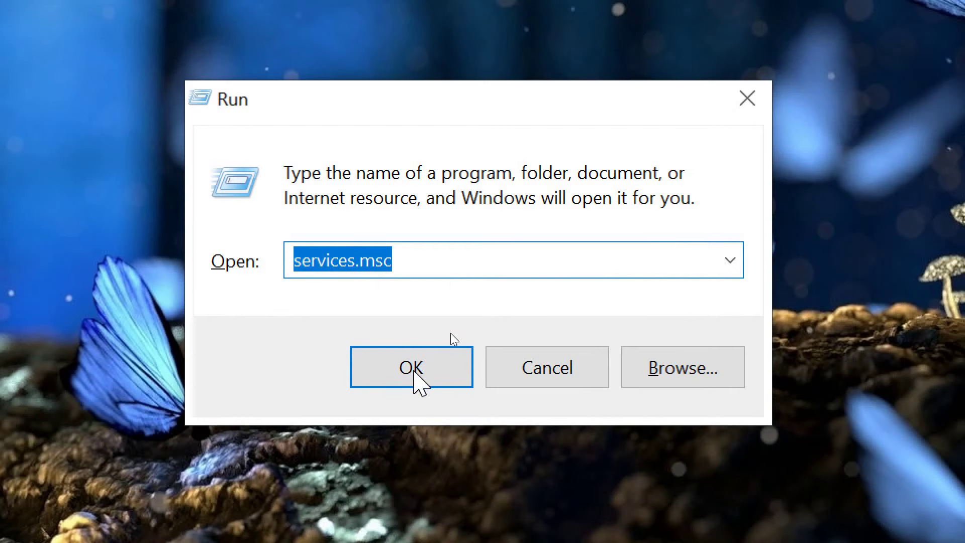
pyautogui.click(415, 376)
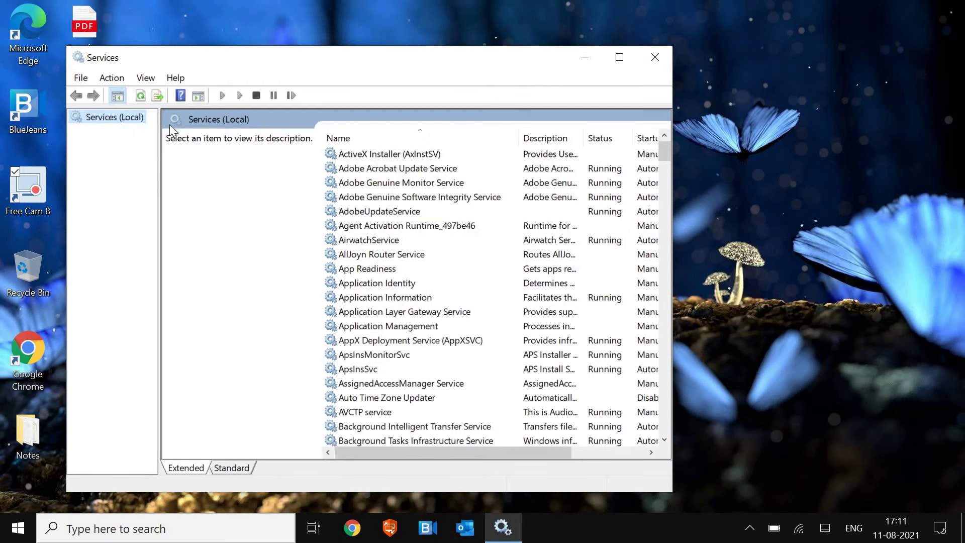
# Step: Maximize the Services window and select the Windows Update service
pyautogui.click(619, 58)
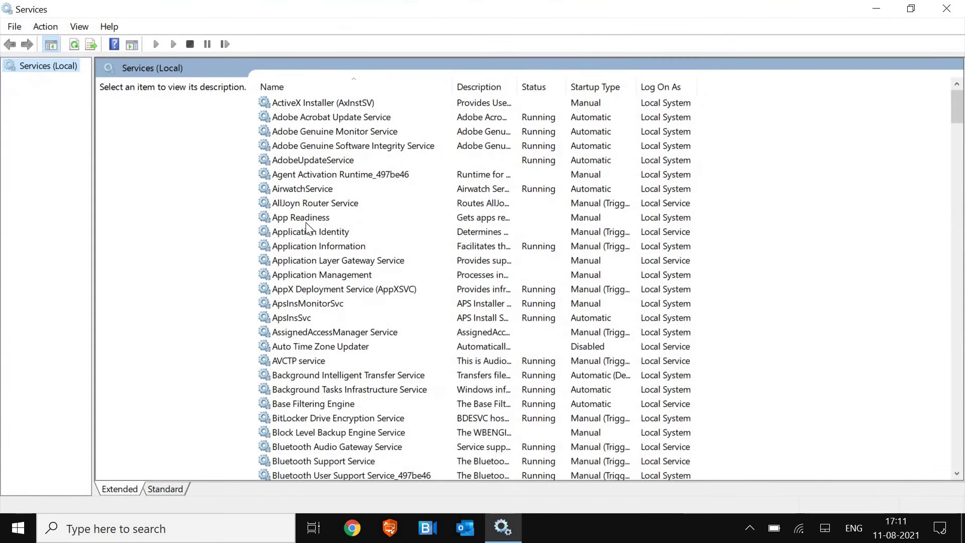
pyautogui.click(306, 221)
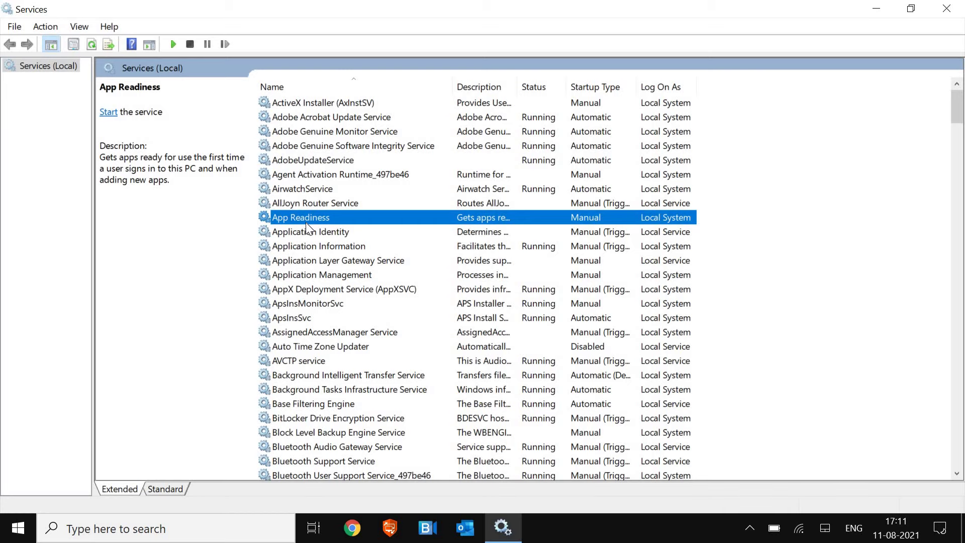
pyautogui.press('w')
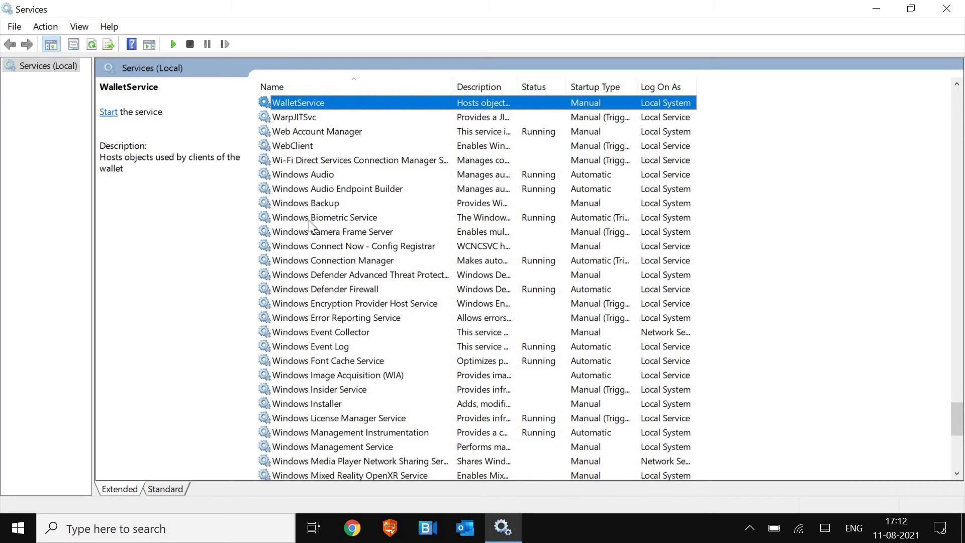
pyautogui.scroll(-6, 317, 236)
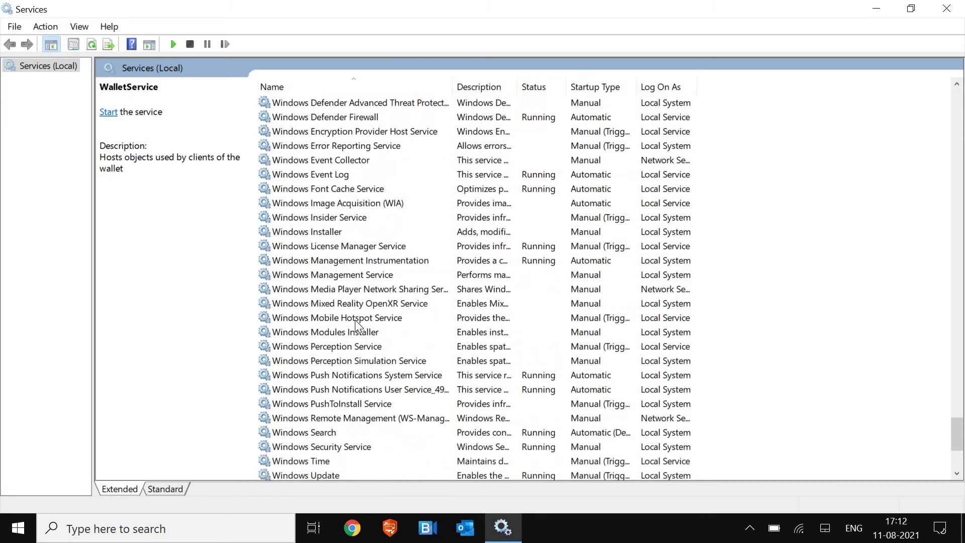
pyautogui.click(327, 389)
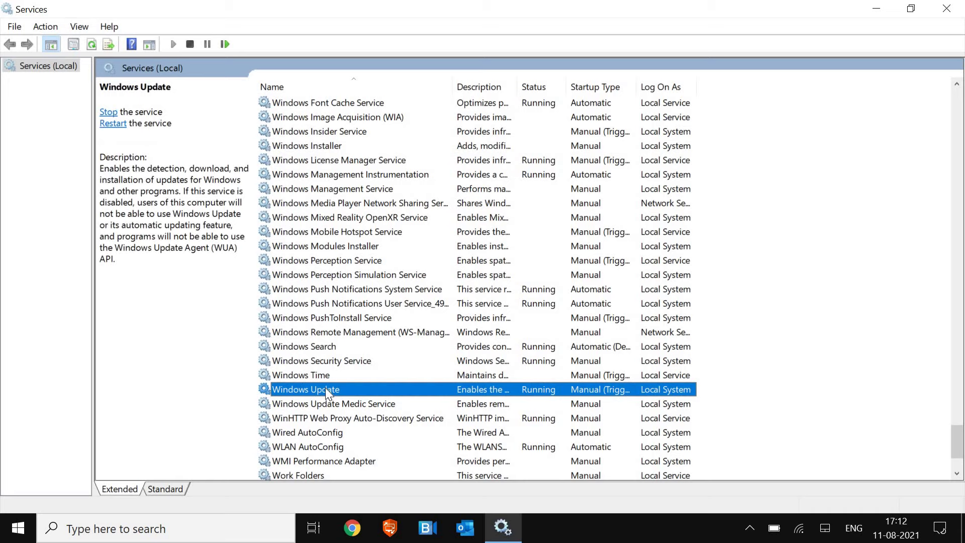
# Step: Restart the Windows Update service from its context menu
pyautogui.rightClick(325, 387)
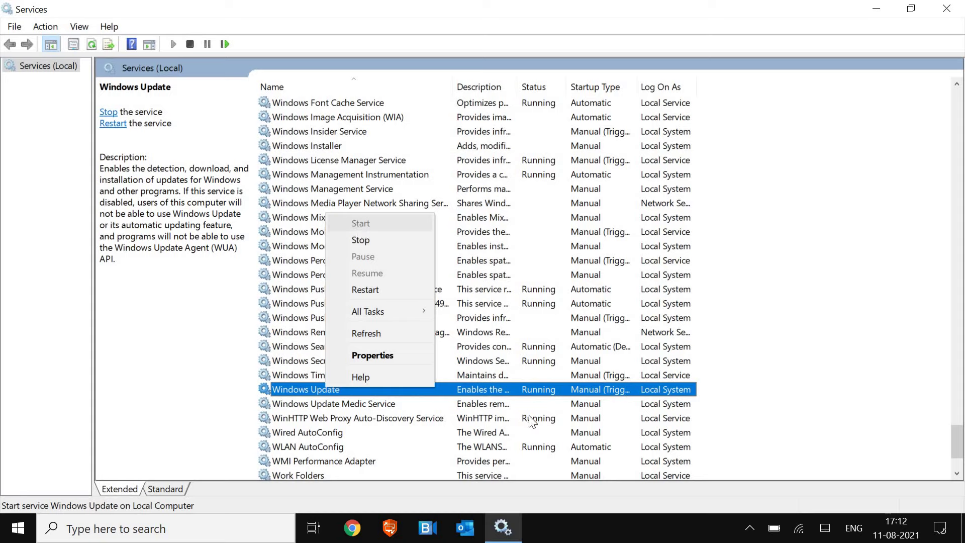
pyautogui.click(375, 390)
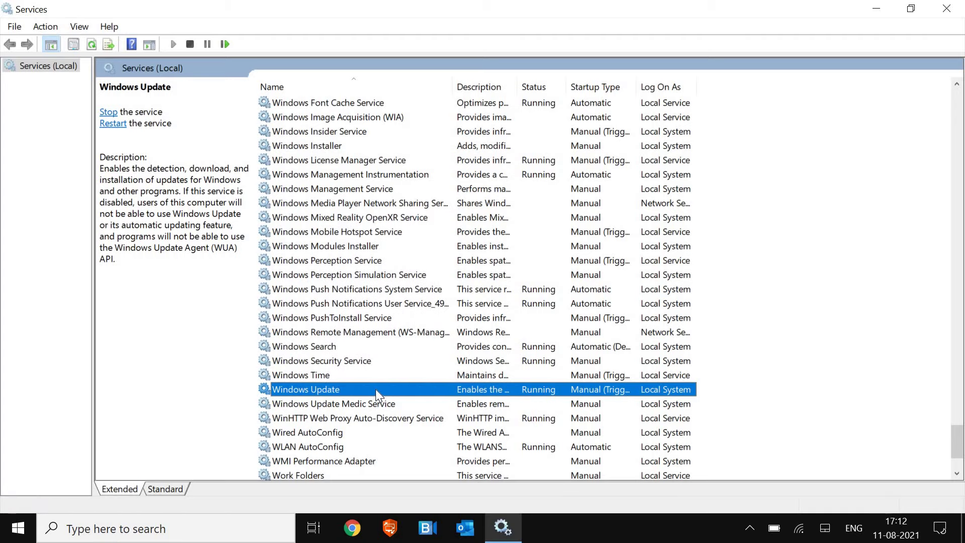
pyautogui.rightClick(376, 389)
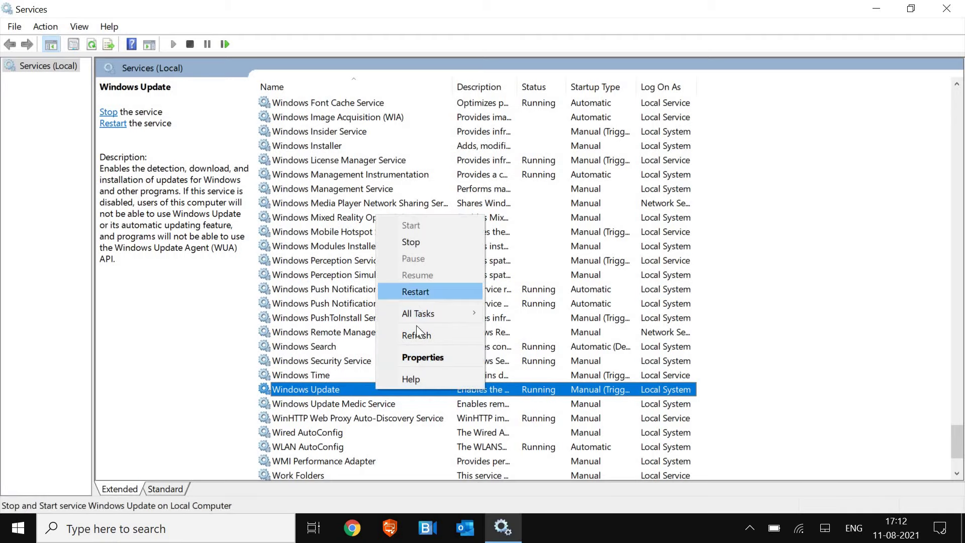
pyautogui.click(318, 385)
pyautogui.rightClick(321, 385)
# Step: Set Windows Update's startup type to Automatic (Delayed Start), save it, and close Services
pyautogui.click(366, 355)
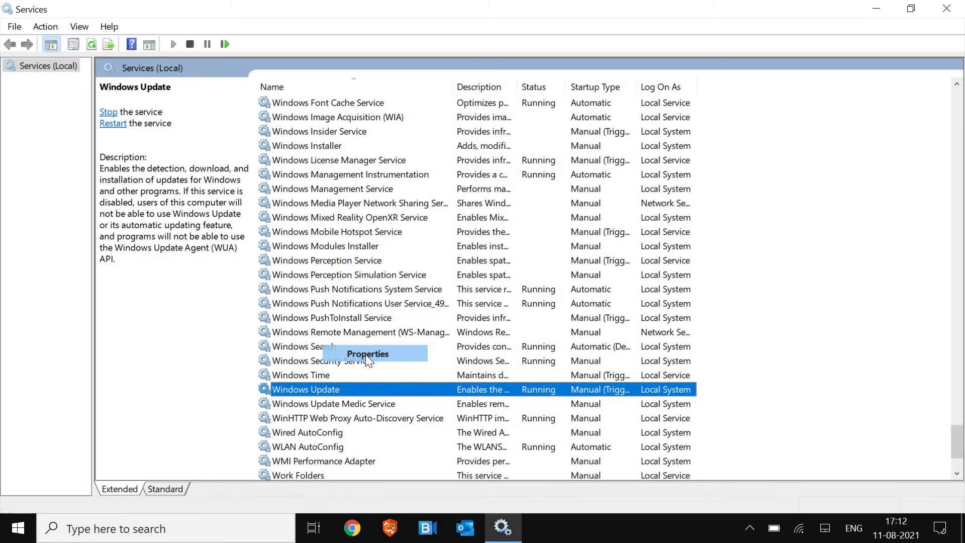
pyautogui.click(481, 245)
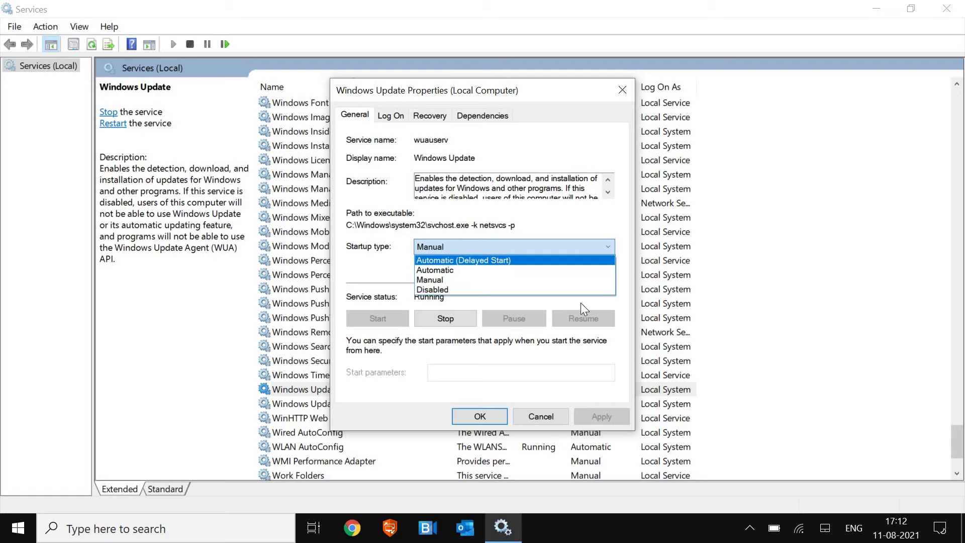
pyautogui.click(553, 260)
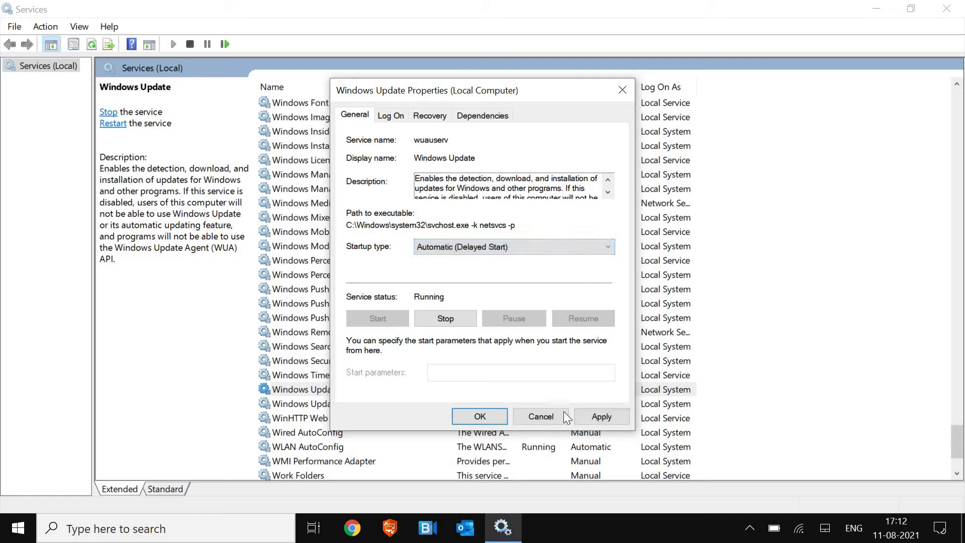
pyautogui.click(486, 416)
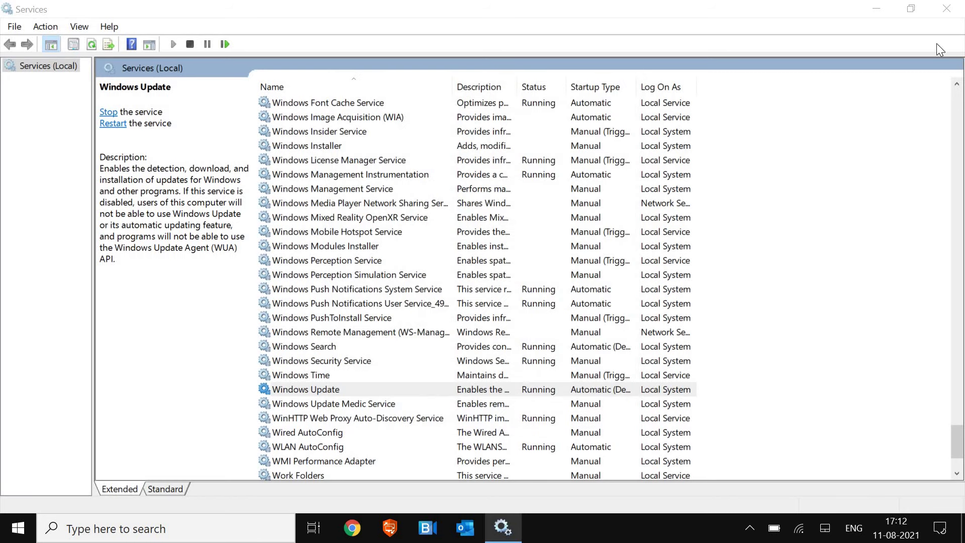
pyautogui.click(947, 9)
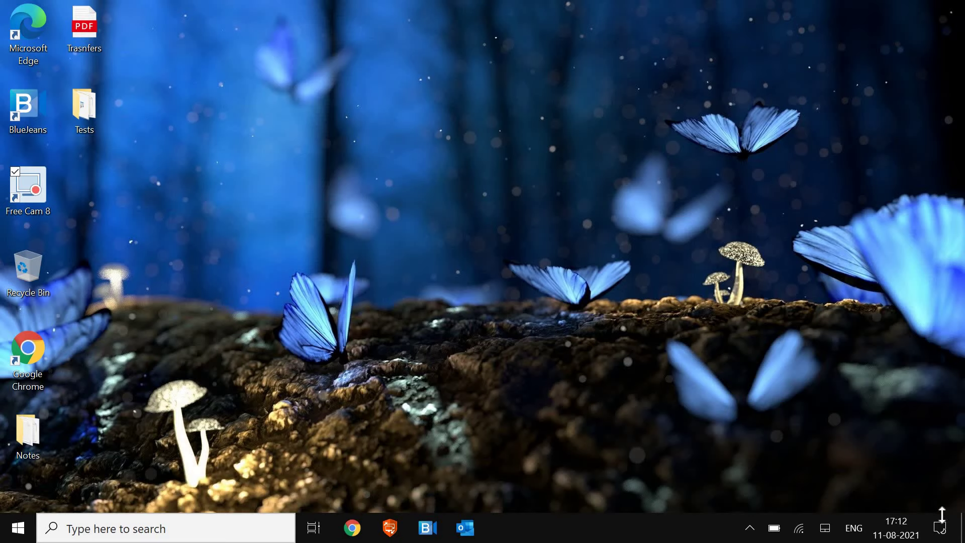
pyautogui.rightClick(902, 537)
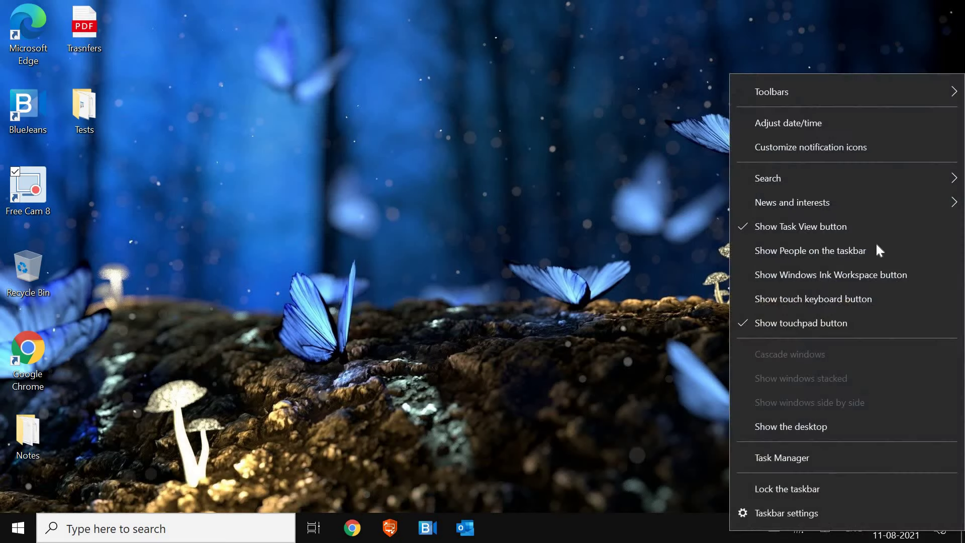
pyautogui.click(801, 125)
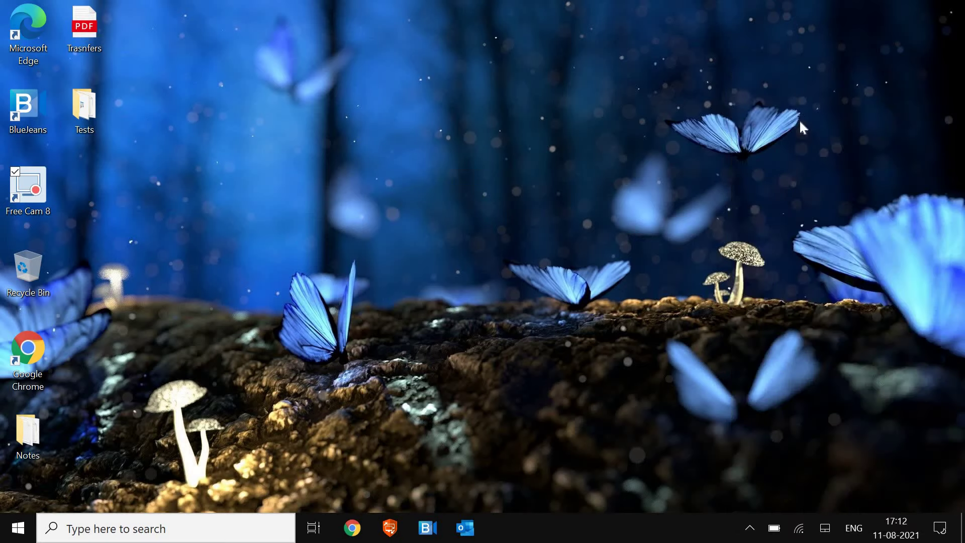
pyautogui.rightClick(896, 534)
pyautogui.click(842, 129)
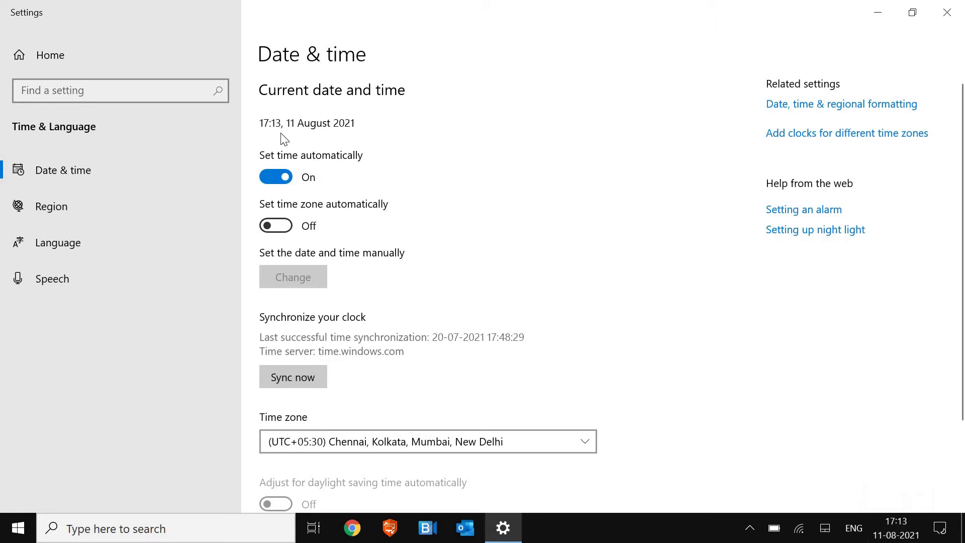
# Step: Close the date and time settings and search for cmd to open Command Prompt as administrator
pyautogui.click(947, 15)
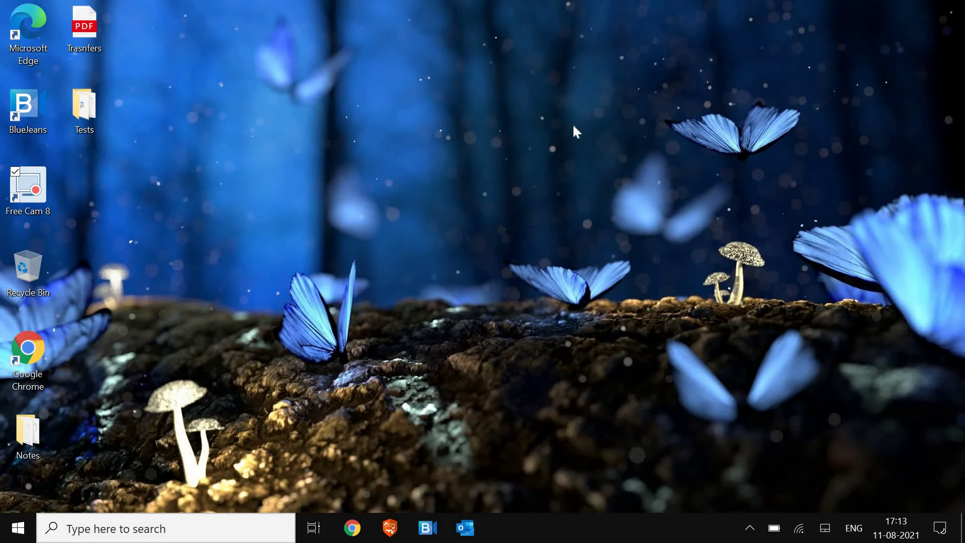
pyautogui.click(131, 529)
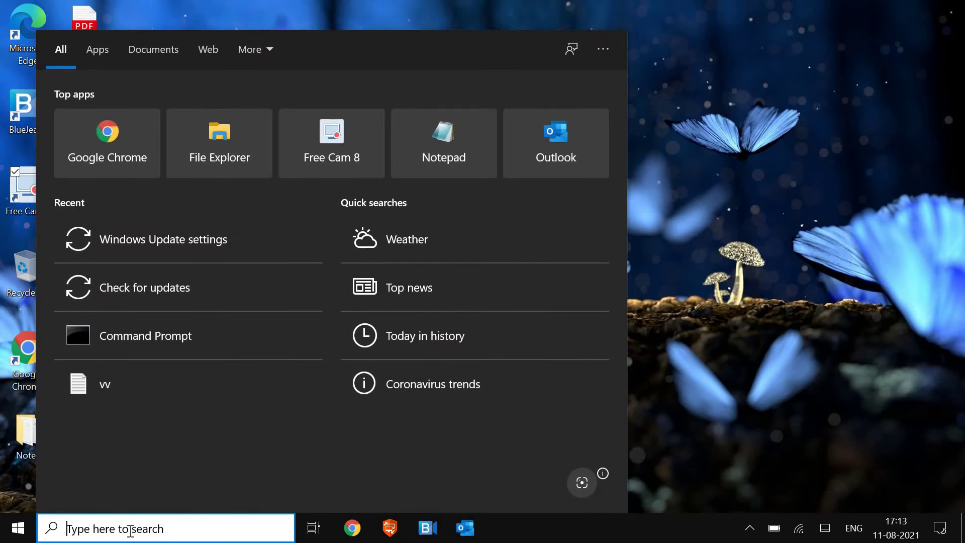
pyautogui.write('cmd')
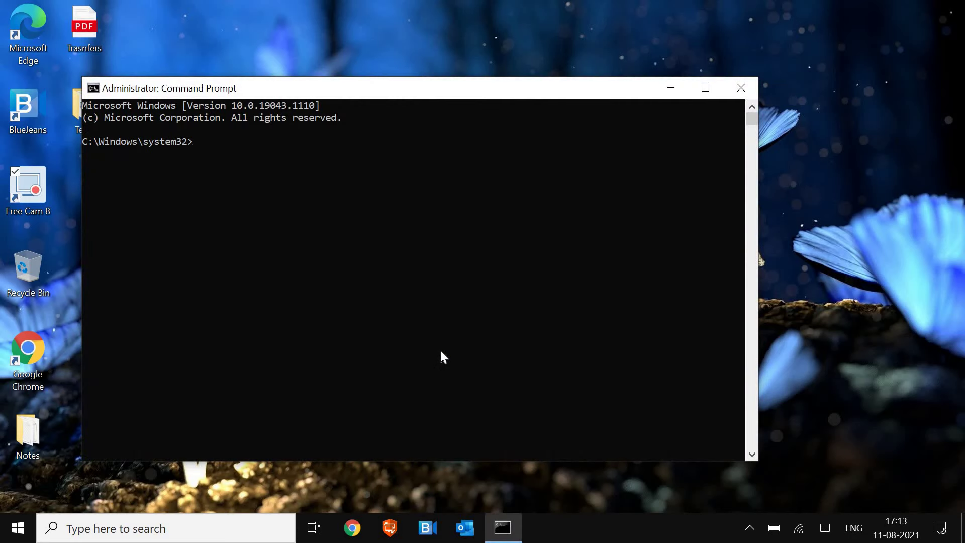
# Step: Run sfc /scannow in Command Prompt and minimize the window while it scans
pyautogui.write('sfc')
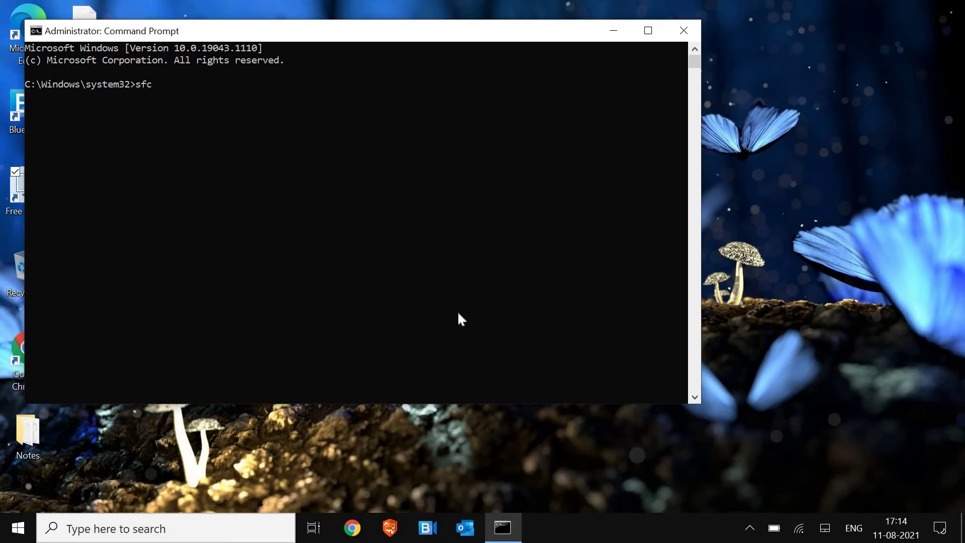
pyautogui.write(' /scannow')
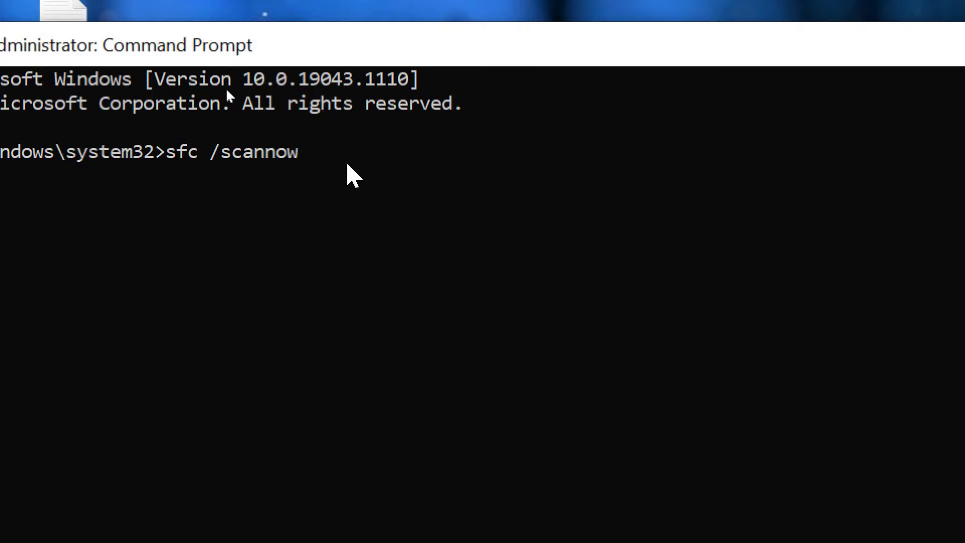
pyautogui.press('Return')
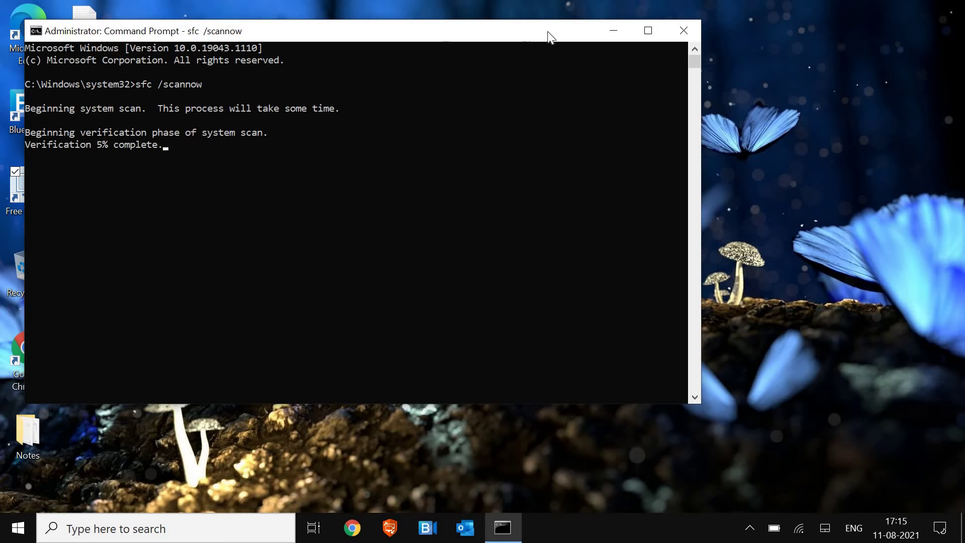
pyautogui.click(612, 30)
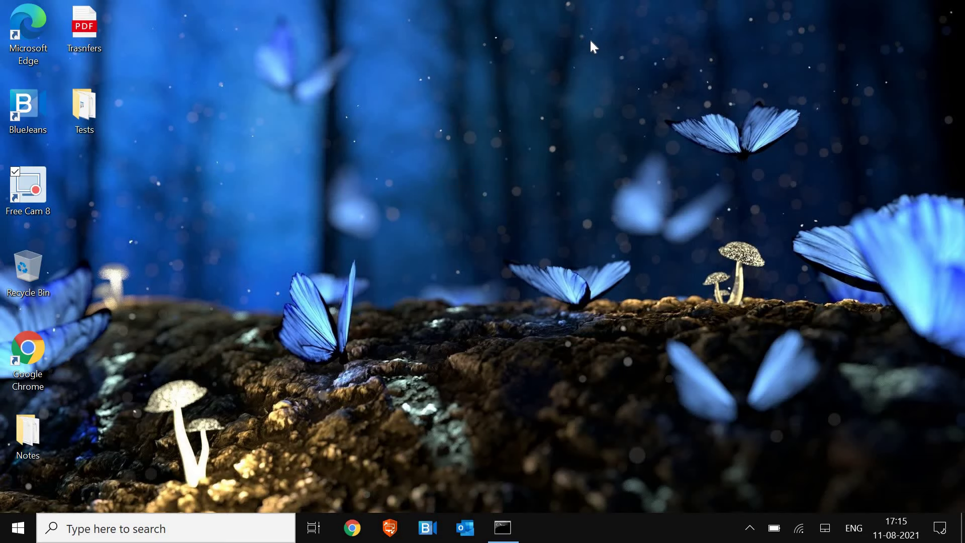
# Step: Launch System Configuration by entering msconfig in the Run dialog
pyautogui.press('super+r')
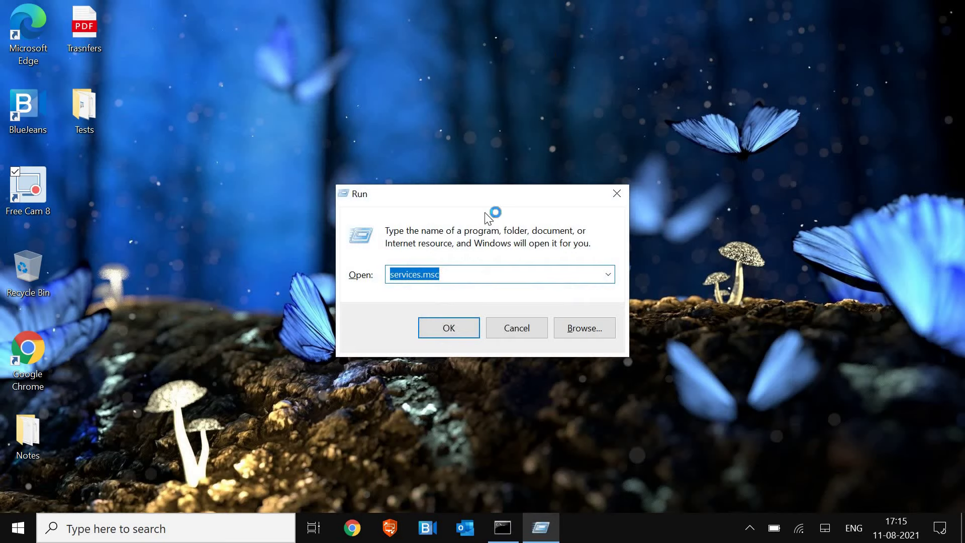
pyautogui.write('mscon')
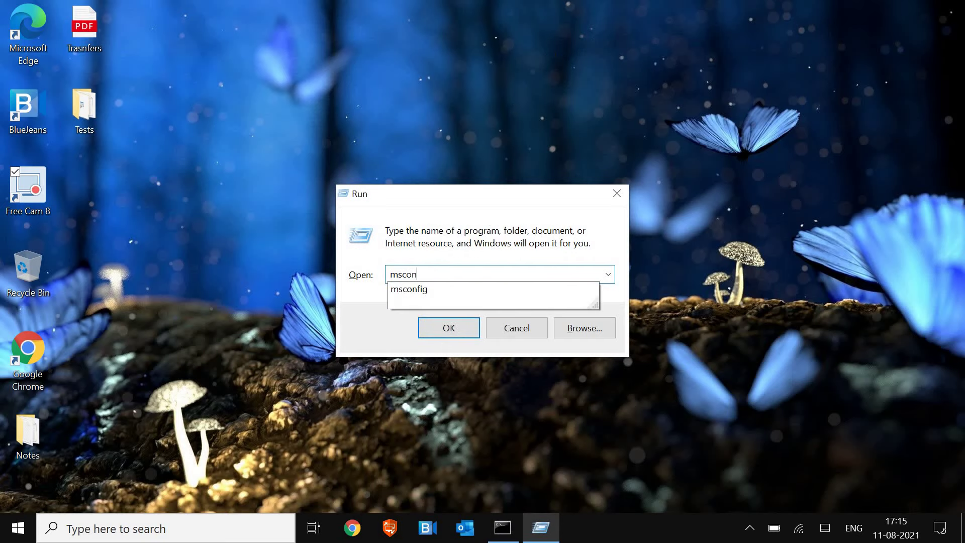
pyautogui.press('Down')
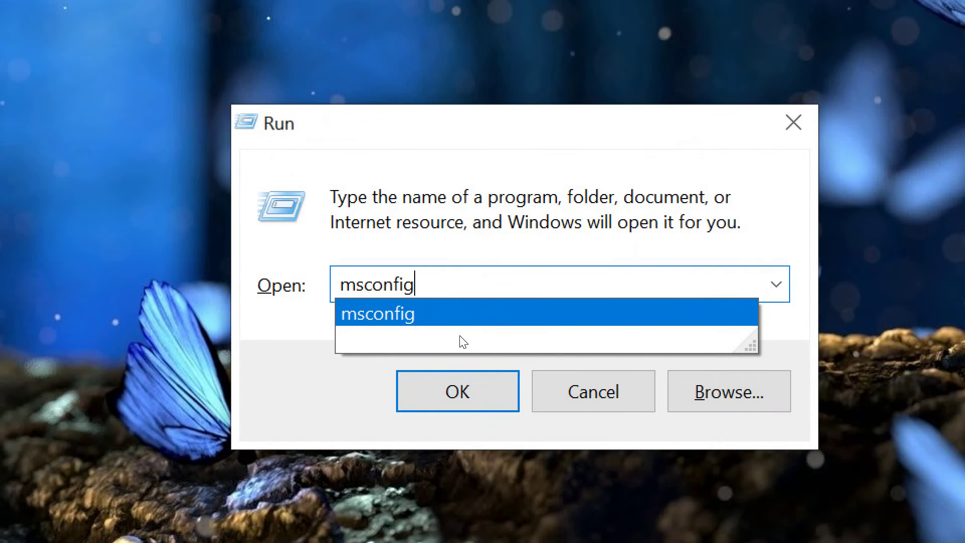
pyautogui.press('Return')
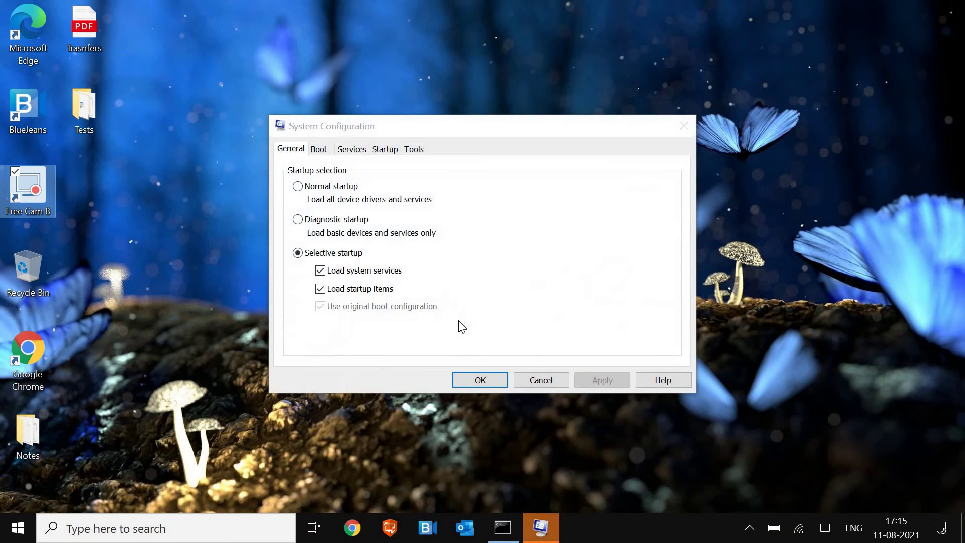
# Step: On the Boot tab, enable Safe boot with the Network option
pyautogui.click(324, 152)
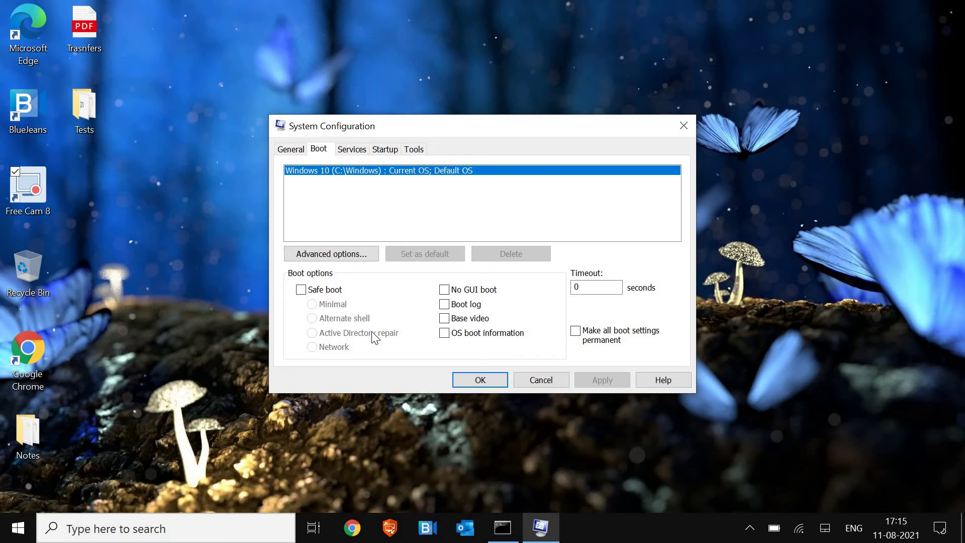
pyautogui.click(301, 290)
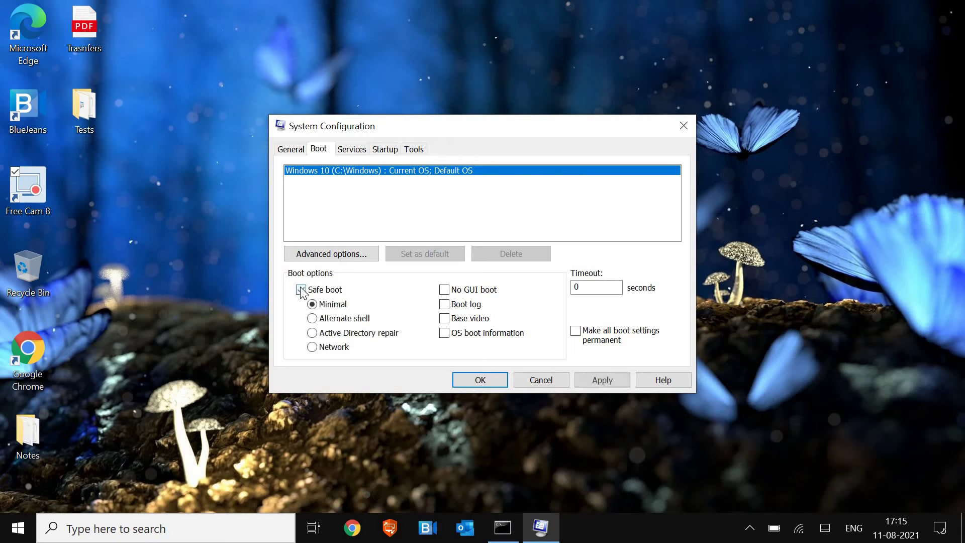
pyautogui.click(312, 348)
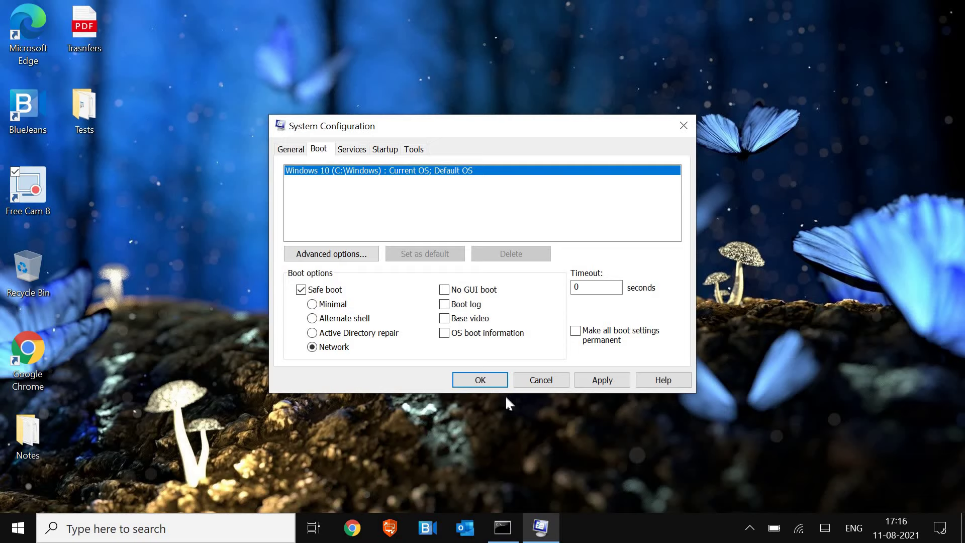
# Step: Turn Safe boot off, then apply and confirm the boot settings, accepting the BitLocker warning
pyautogui.click(301, 290)
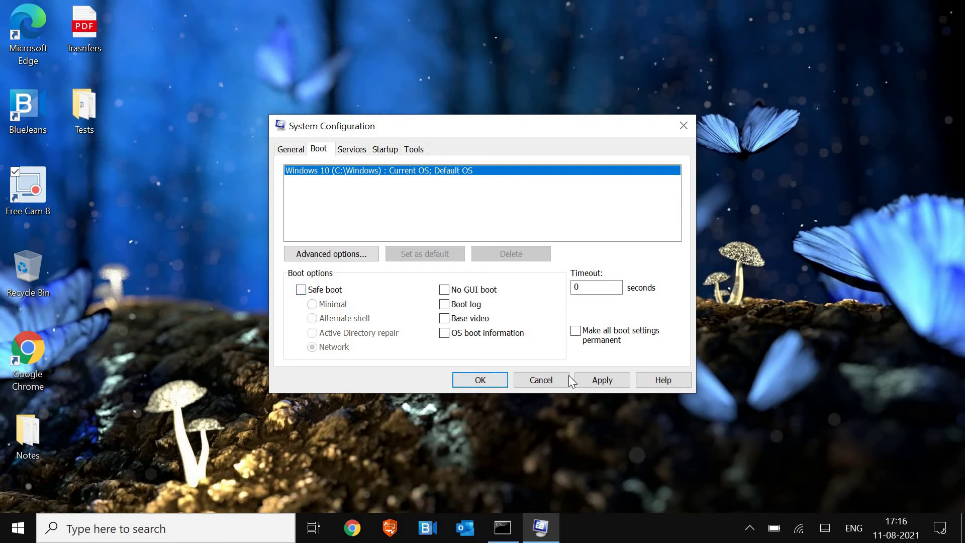
pyautogui.click(600, 378)
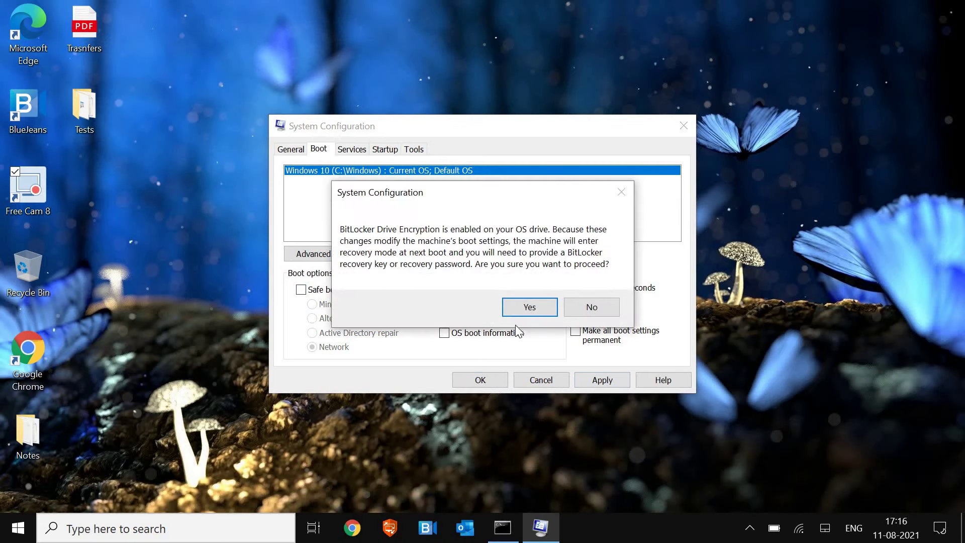
pyautogui.click(587, 308)
pyautogui.click(486, 376)
pyautogui.click(533, 308)
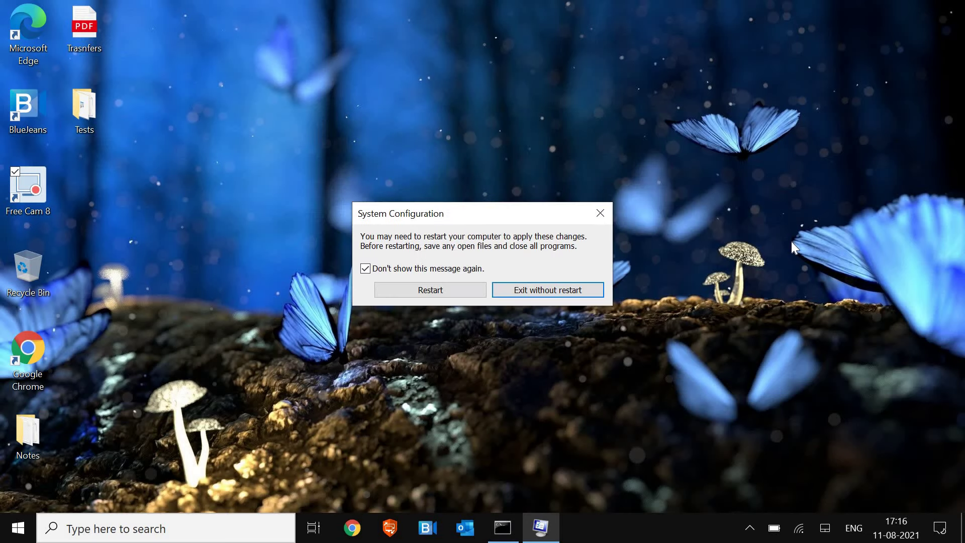